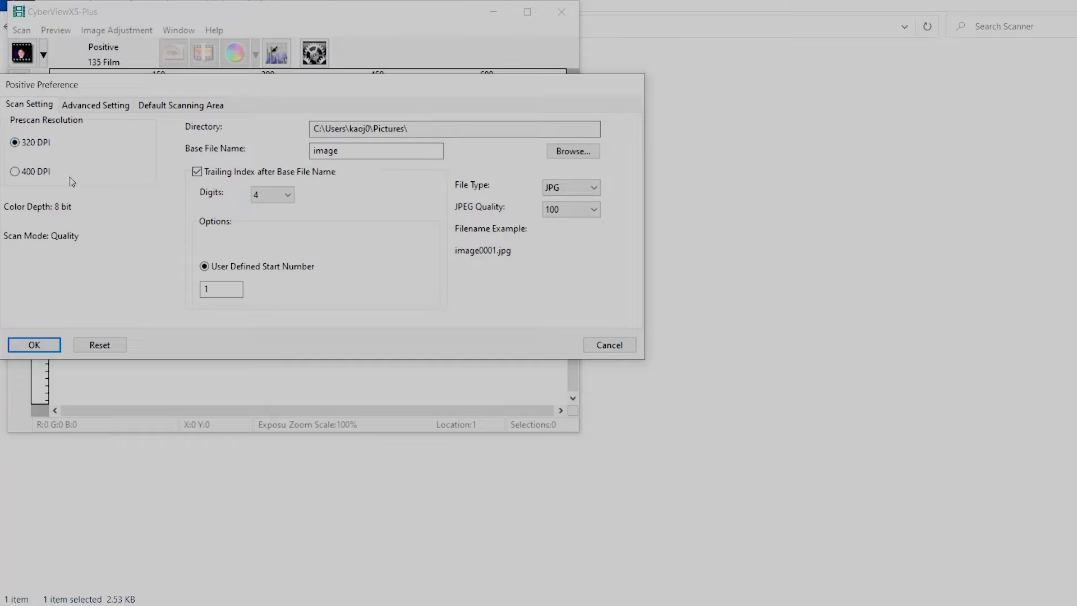
- Switch the positive preferences to Advanced Setting, showing Auto Exposure and Check Hard Disk Space enabled
click(80, 106)
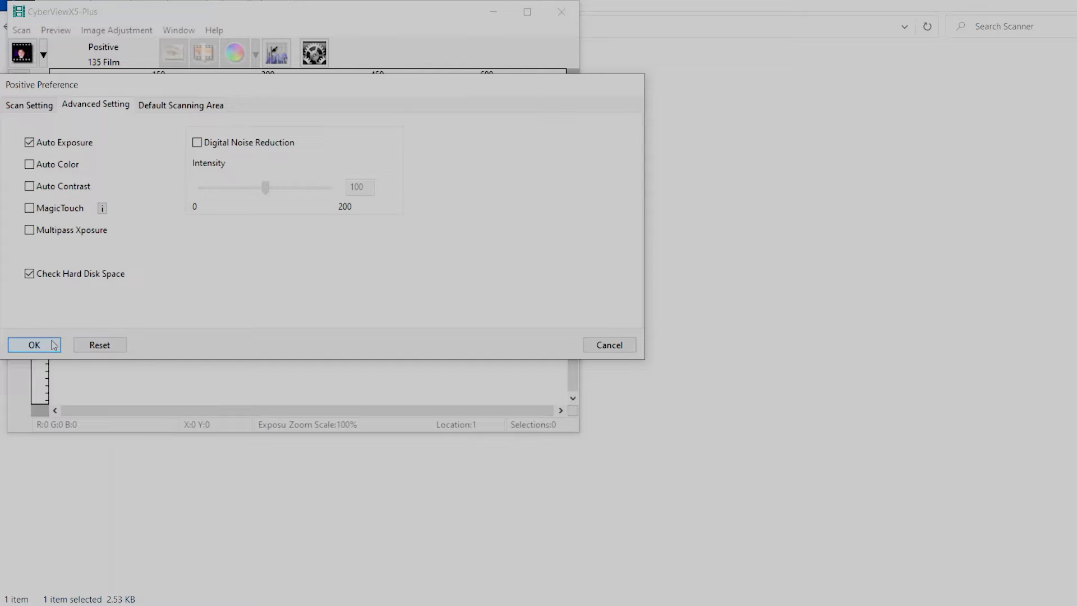
- Accept the positive preferences and return to the main scan window at 800 DPI Quality mode
click(34, 345)
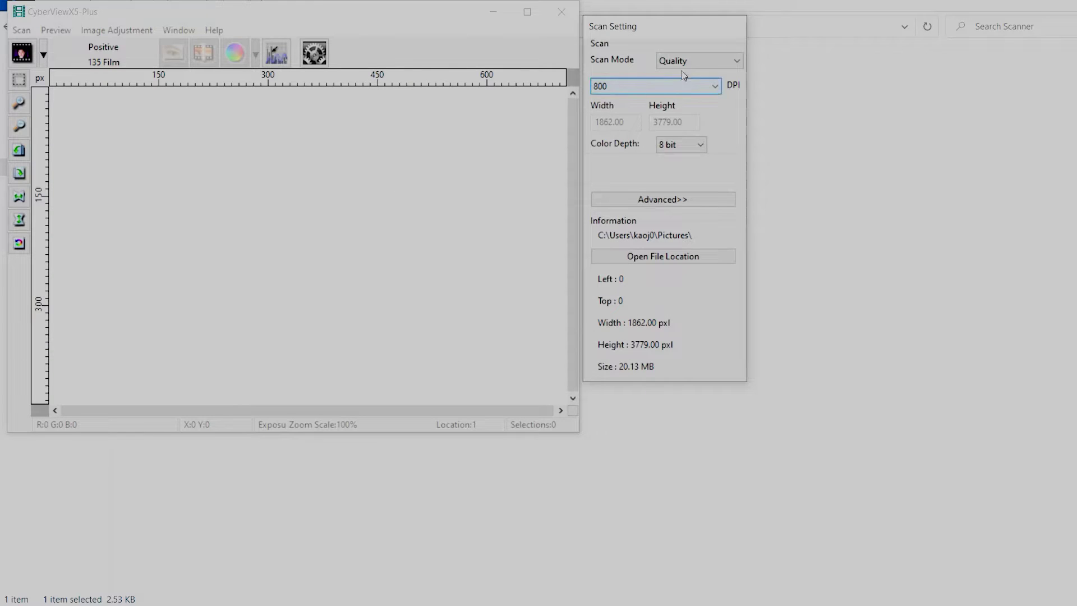